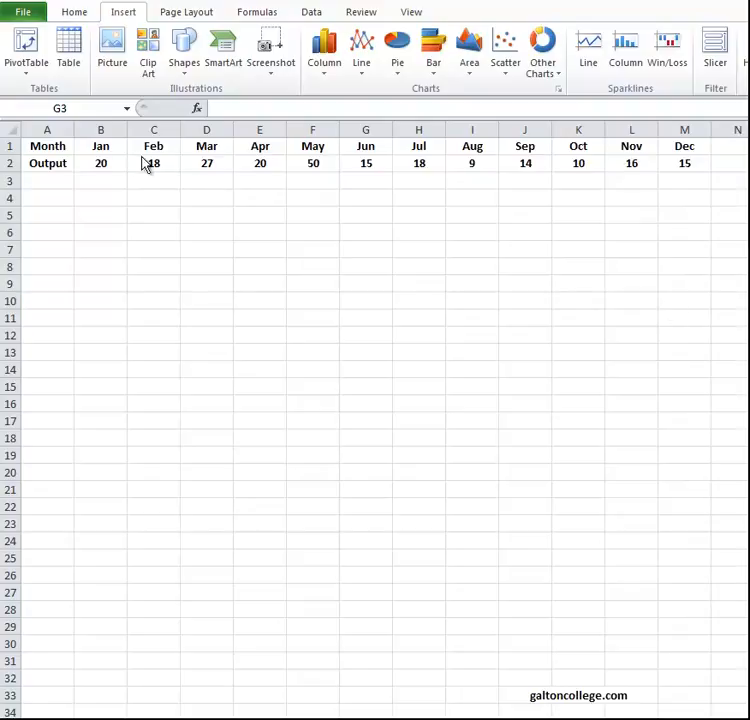
Insert a basic 2-D line chart from the month and output data in B1:M2.
{"action": "left_click", "coordinate": [103, 147]}
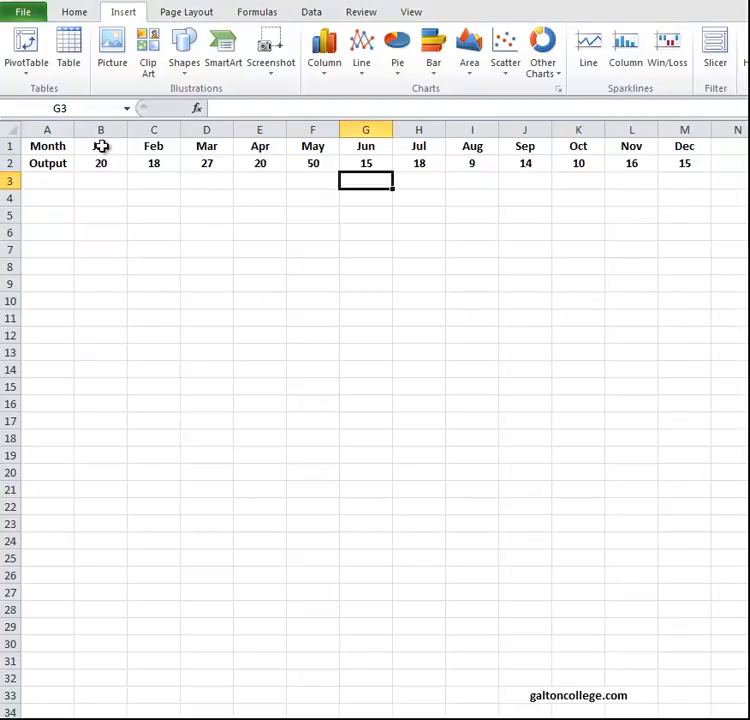
{"action": "left_click", "coordinate": [102, 147]}
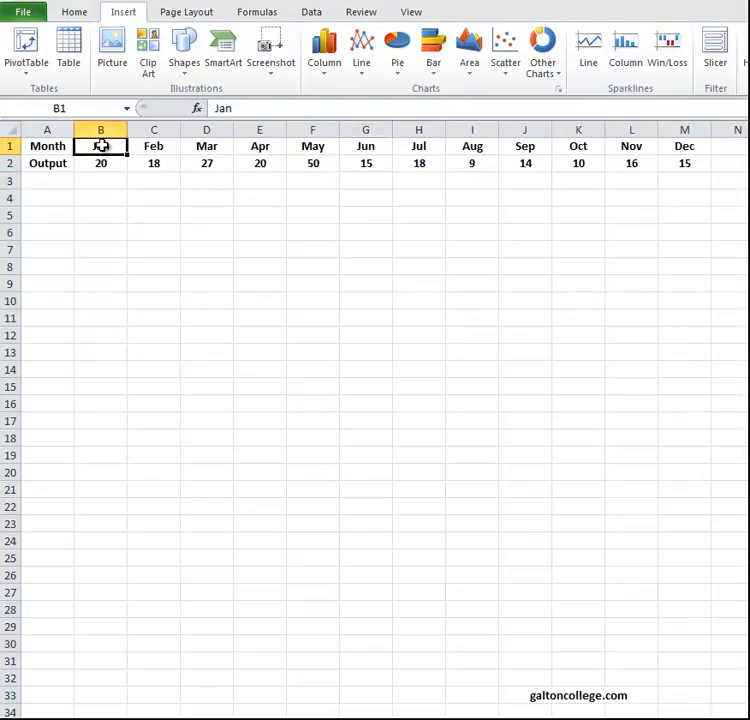
{"action": "left_click_drag", "start_coordinate": [102, 146], "coordinate": [685, 170]}
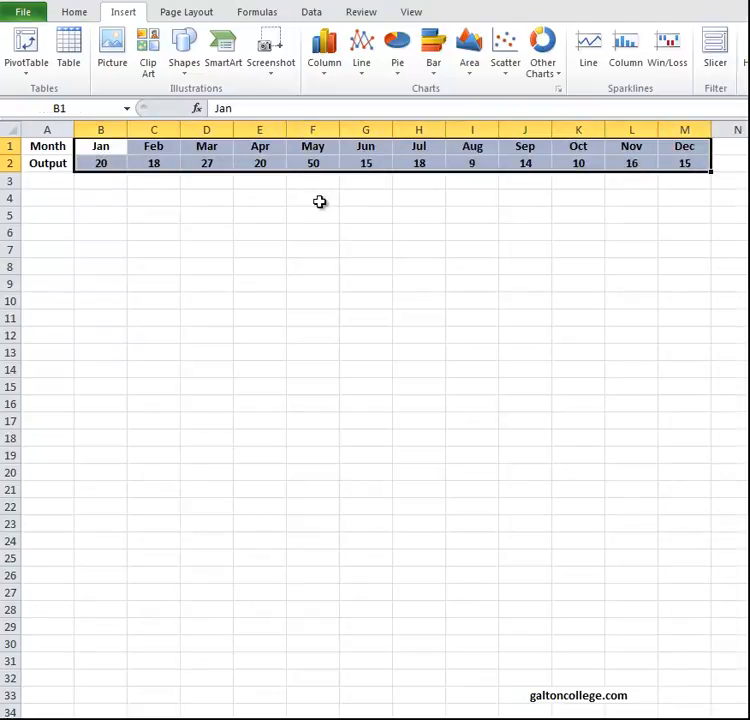
{"action": "left_click", "coordinate": [362, 62]}
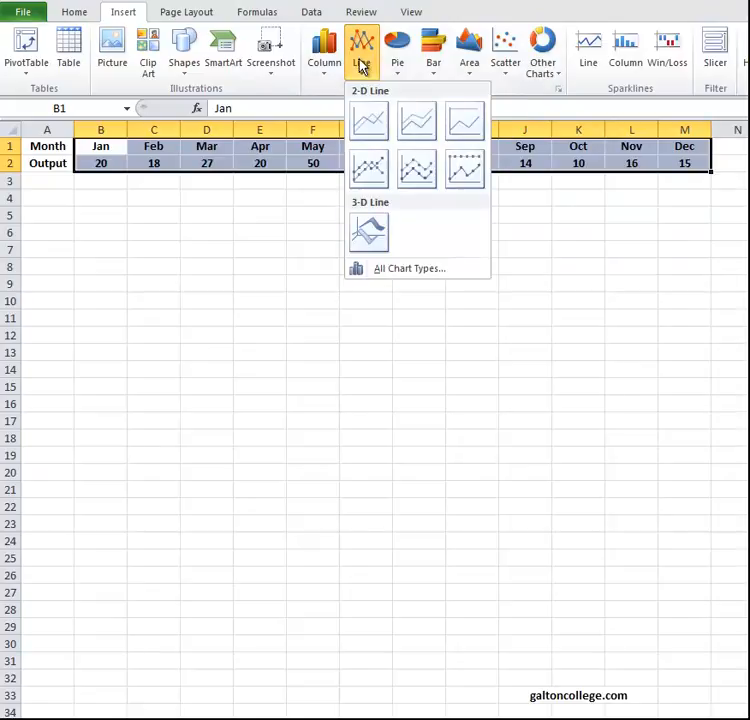
{"action": "left_click", "coordinate": [370, 119]}
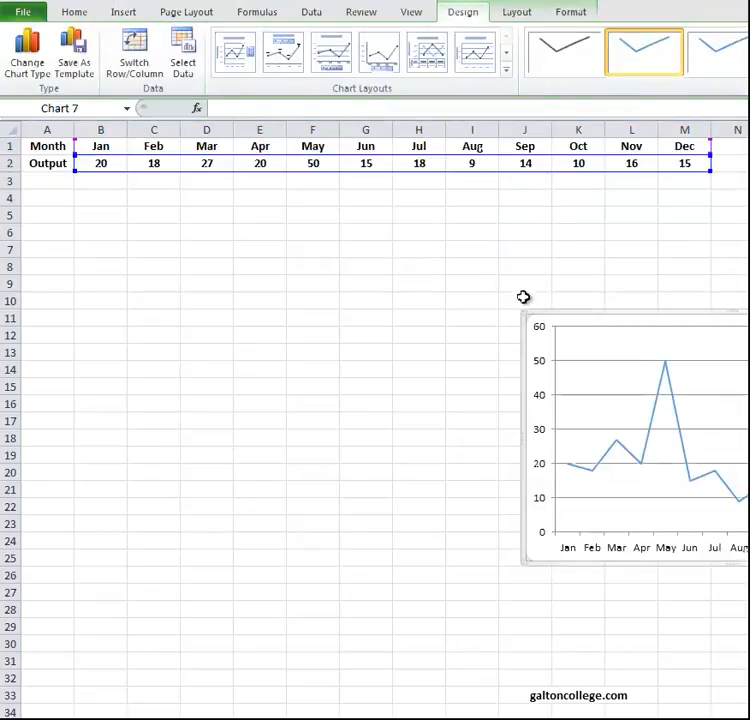
Move the line chart directly beneath the data table and apply the dark grey chart style.
{"action": "left_click_drag", "start_coordinate": [62, 191], "coordinate": [53, 183]}
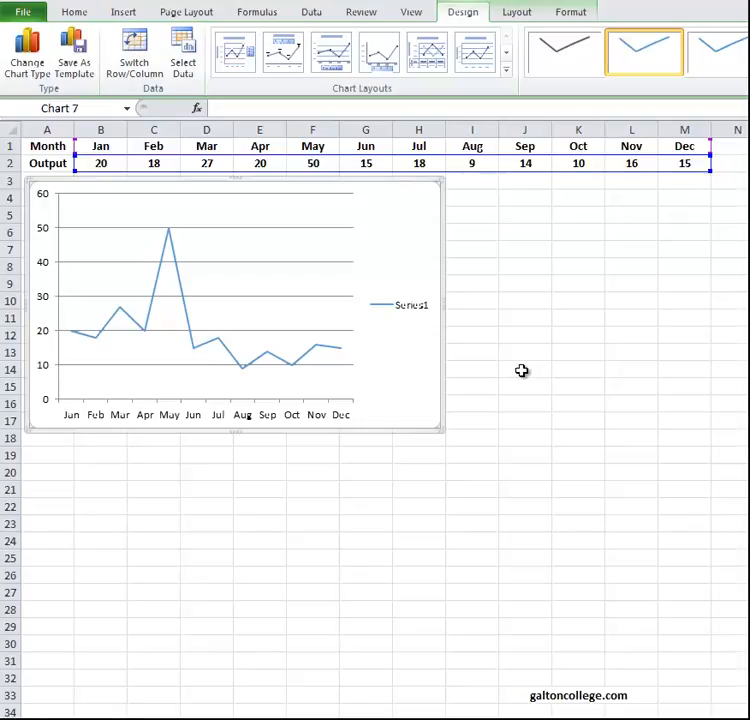
{"action": "left_click", "coordinate": [574, 61]}
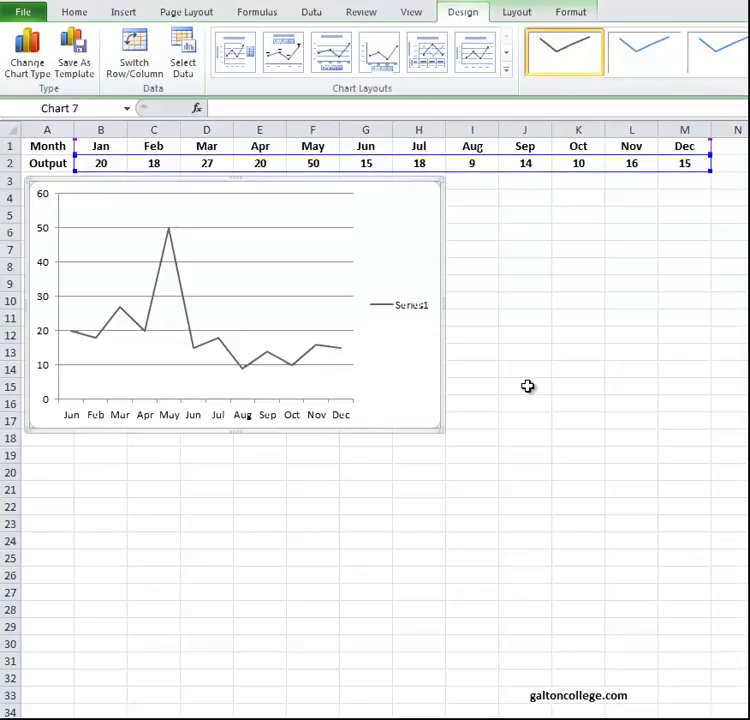
Set the June output in cell G2 to 6.
{"action": "left_click", "coordinate": [378, 167]}
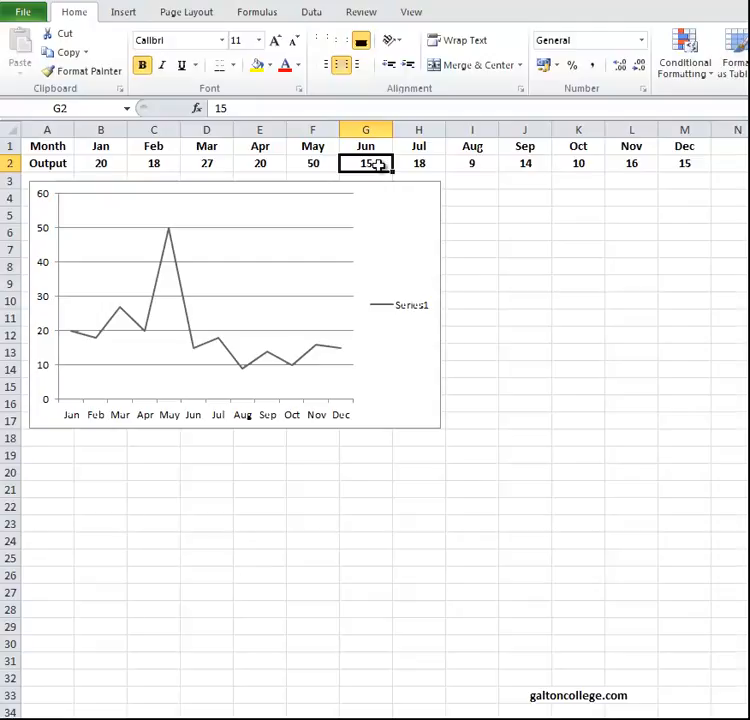
{"action": "type", "text": "6"}
{"action": "left_click", "coordinate": [569, 283]}
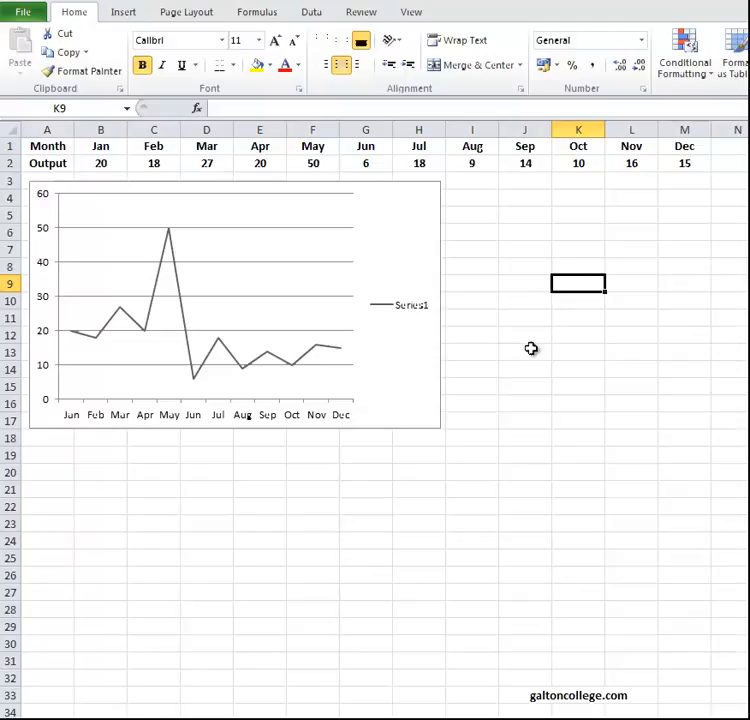
Insert a smooth-line scatter chart of B1:M2 beneath the line chart, and delete that scatter chart.
{"action": "left_click", "coordinate": [95, 145]}
{"action": "left_click_drag", "start_coordinate": [95, 145], "coordinate": [684, 166]}
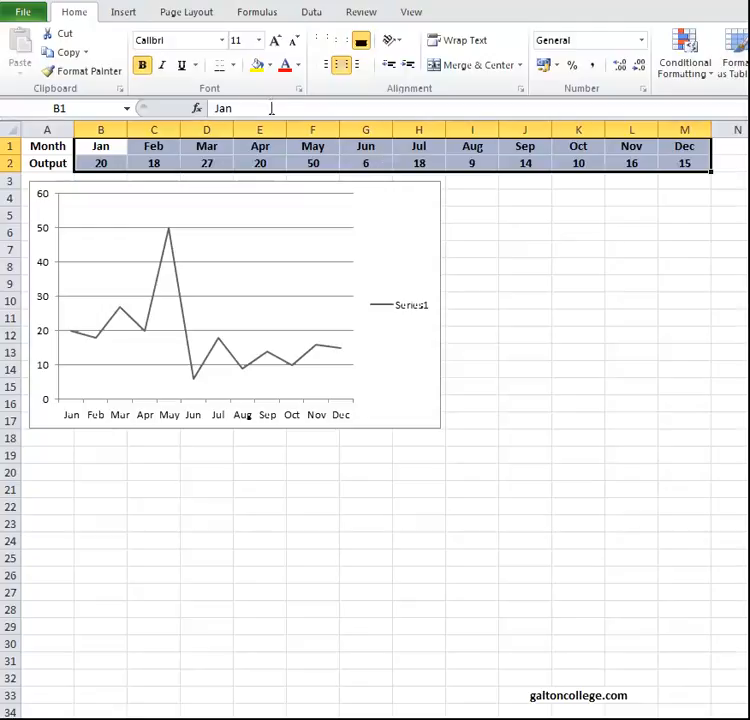
{"action": "left_click", "coordinate": [130, 18]}
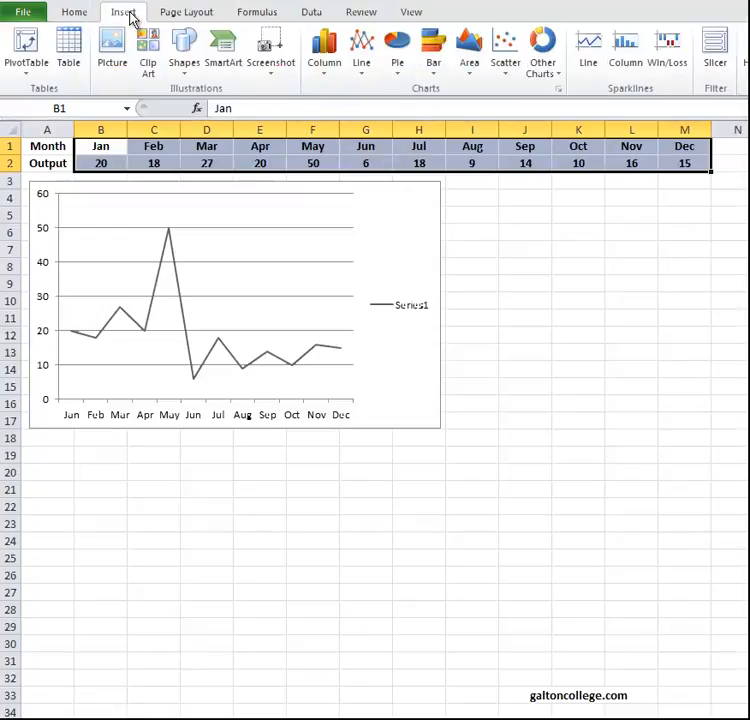
{"action": "left_click", "coordinate": [505, 52]}
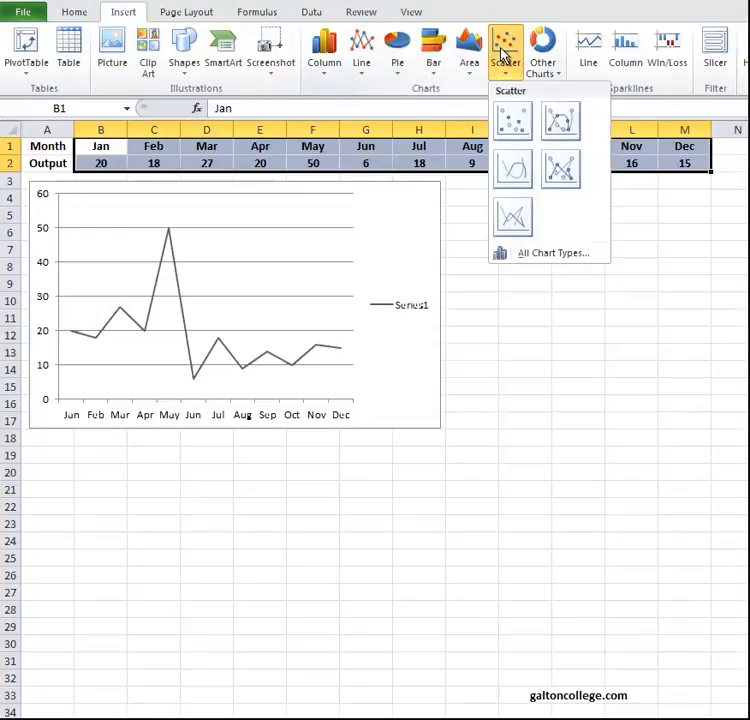
{"action": "left_click", "coordinate": [517, 172]}
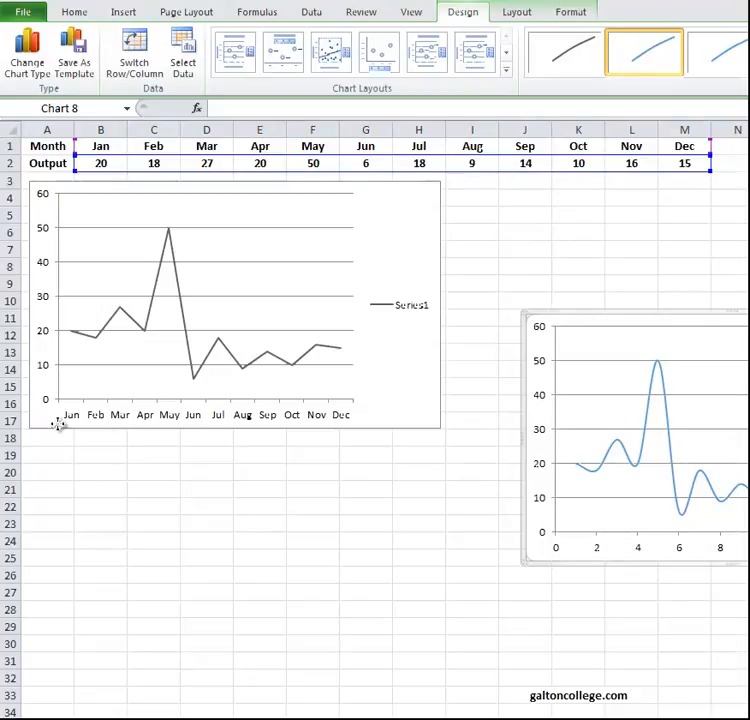
{"action": "left_click_drag", "start_coordinate": [58, 426], "coordinate": [59, 428]}
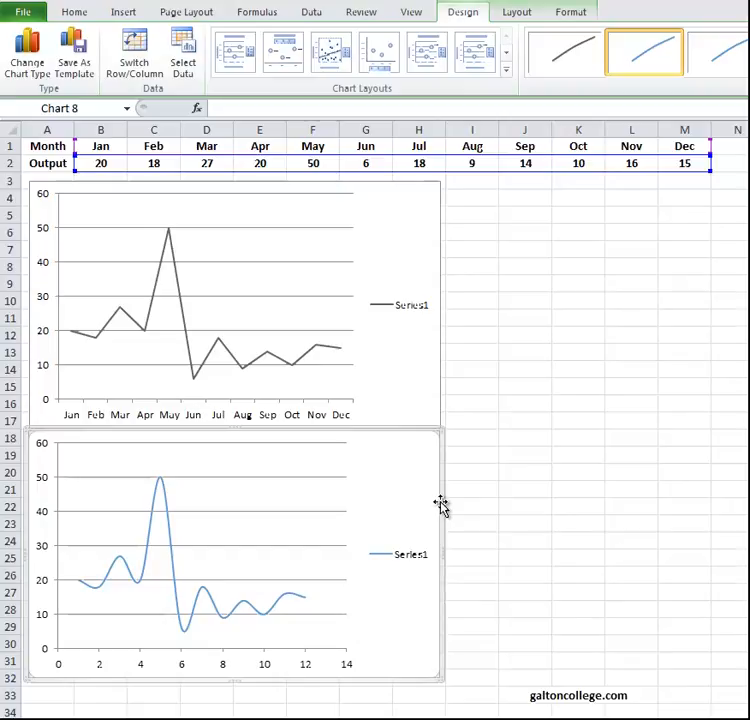
{"action": "key", "text": "Delete"}
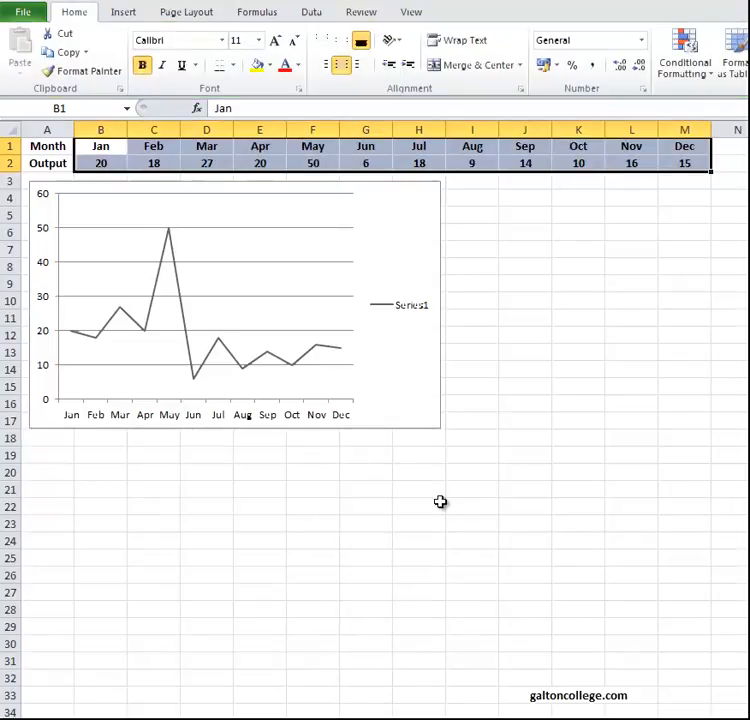
Insert a basic 2-D pie chart of B1:M2 and place it directly beneath the line chart.
{"action": "left_click", "coordinate": [127, 14]}
{"action": "left_click", "coordinate": [396, 68]}
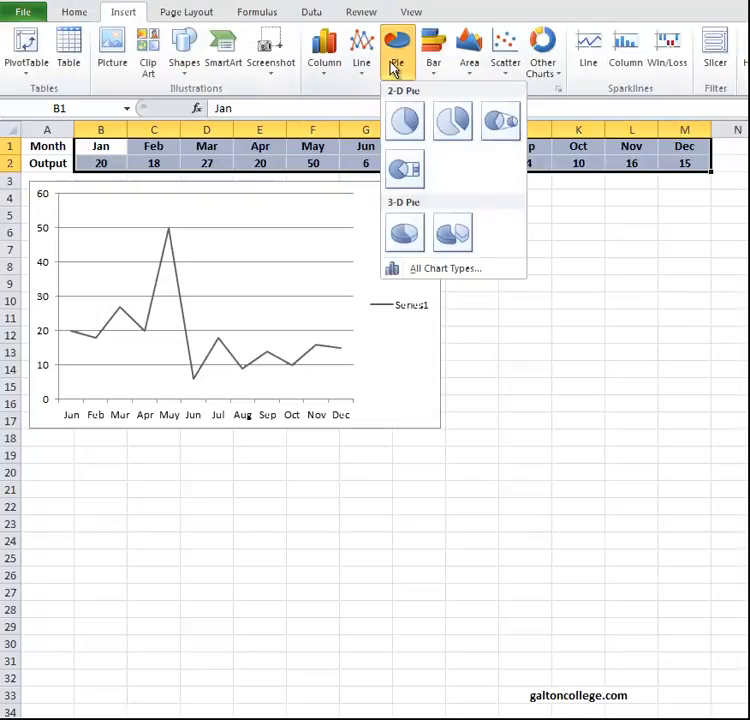
{"action": "left_click", "coordinate": [404, 122]}
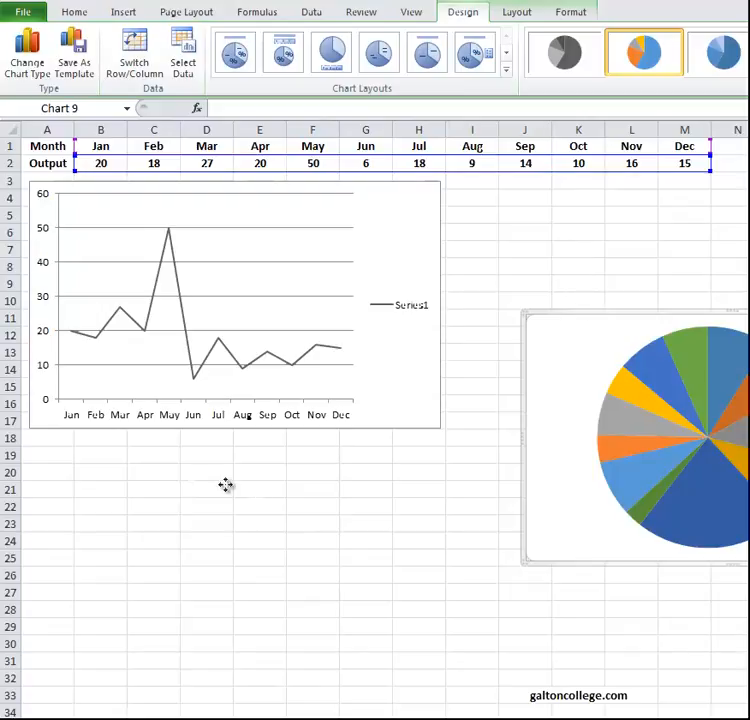
{"action": "left_click_drag", "start_coordinate": [91, 431], "coordinate": [89, 429]}
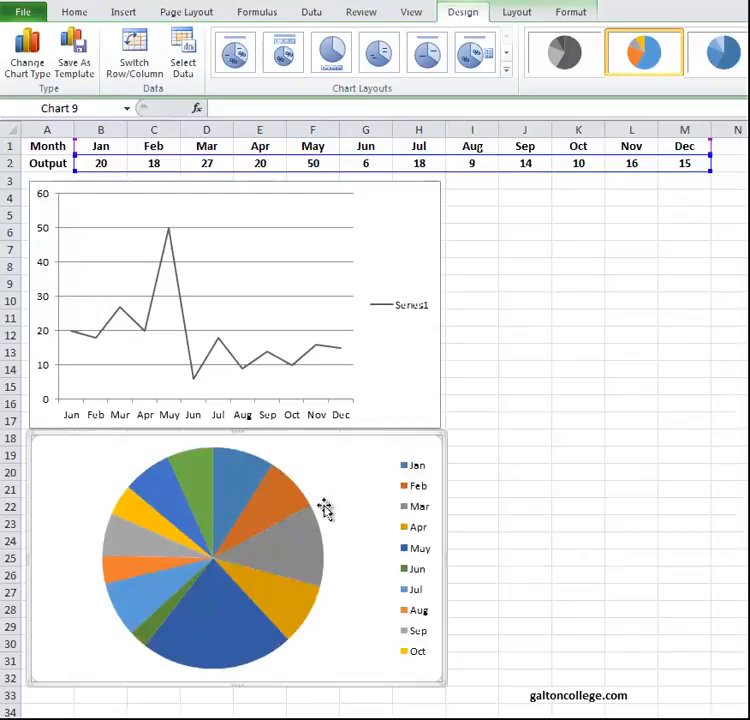
Change the June output in cell G2 to 16.
{"action": "left_click", "coordinate": [368, 164]}
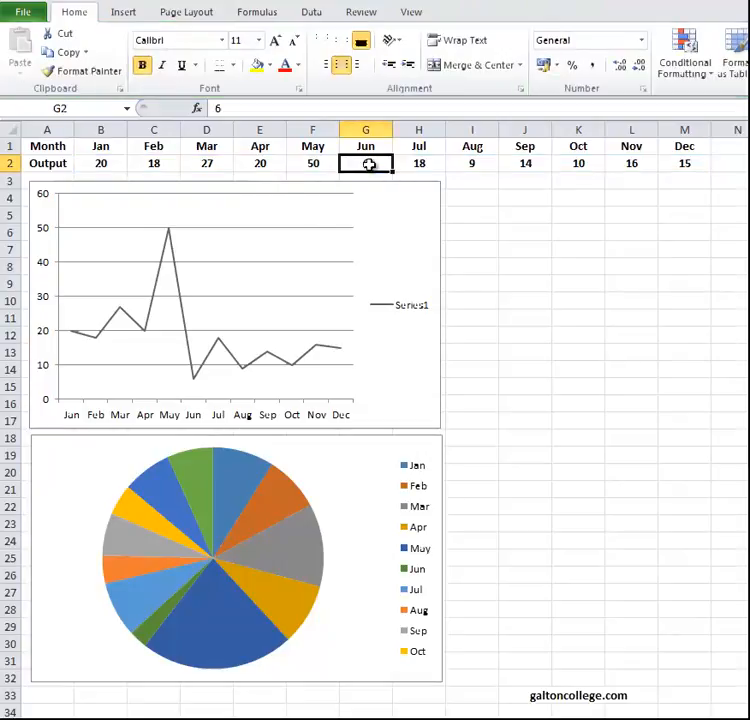
{"action": "left_click", "coordinate": [223, 108]}
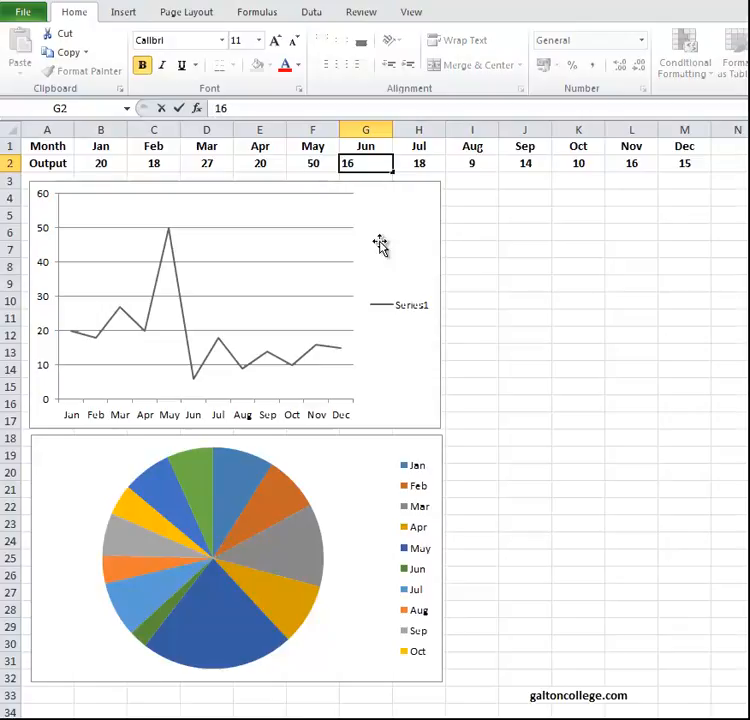
{"action": "left_click", "coordinate": [503, 286]}
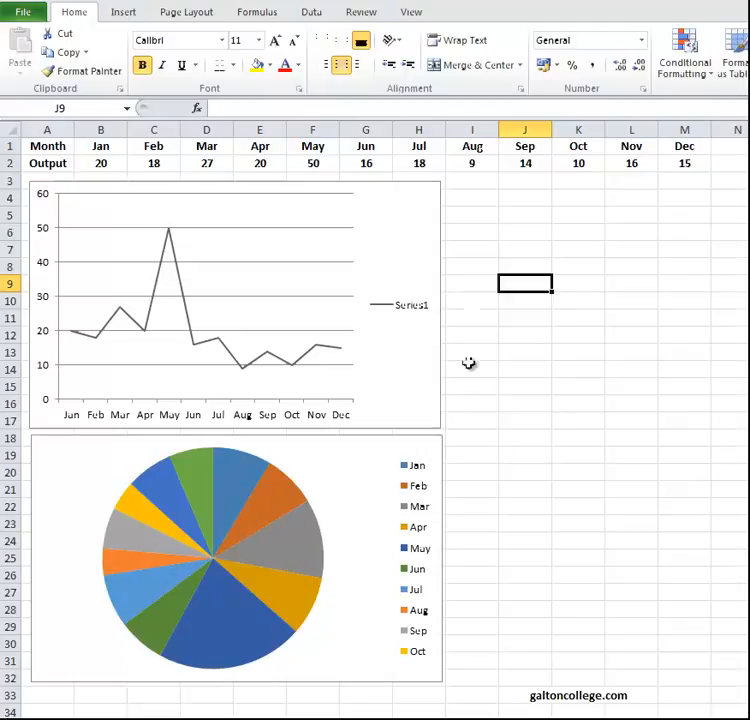
Delete the pie chart beneath the line chart.
{"action": "left_click", "coordinate": [390, 497]}
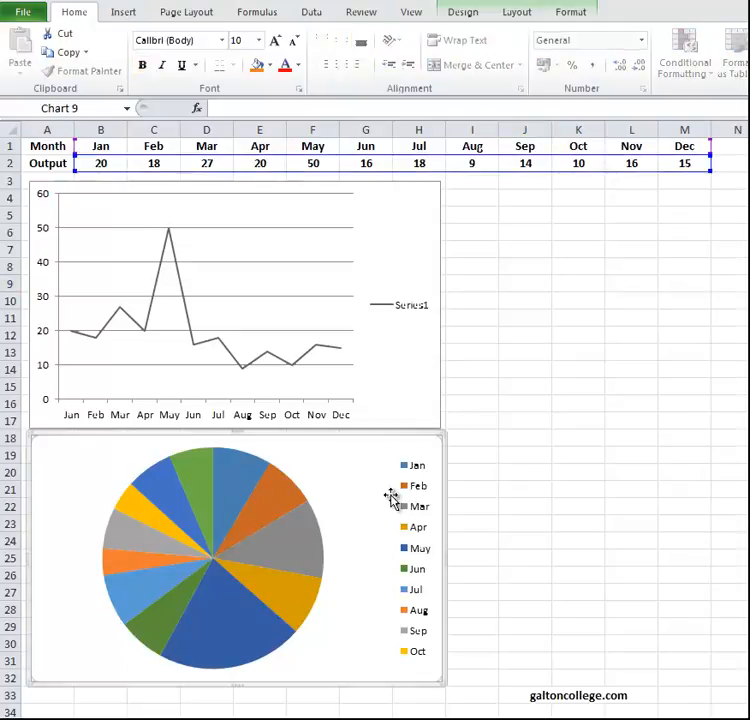
{"action": "key", "text": "Delete"}
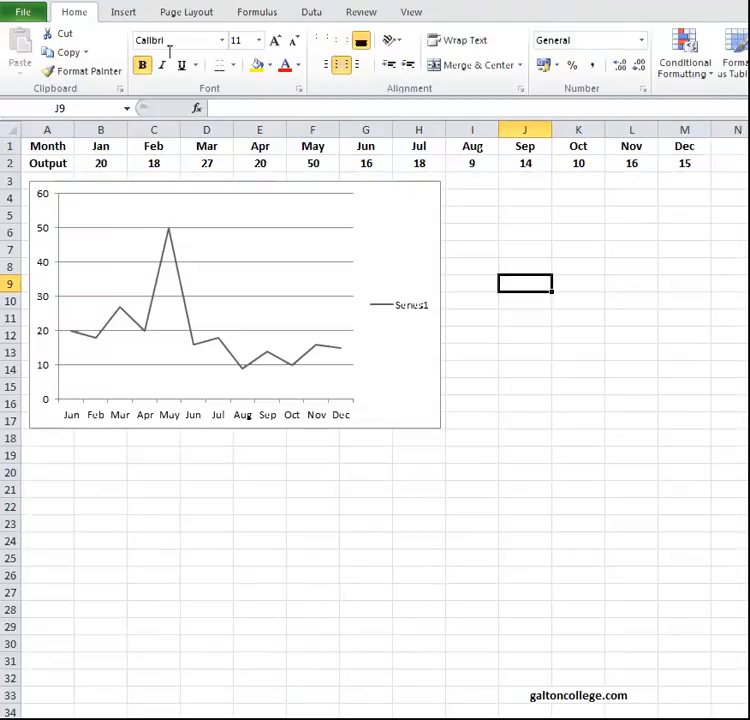
Try a 2-D stacked area chart without selecting the data, and delete the chart.
{"action": "left_click", "coordinate": [124, 16]}
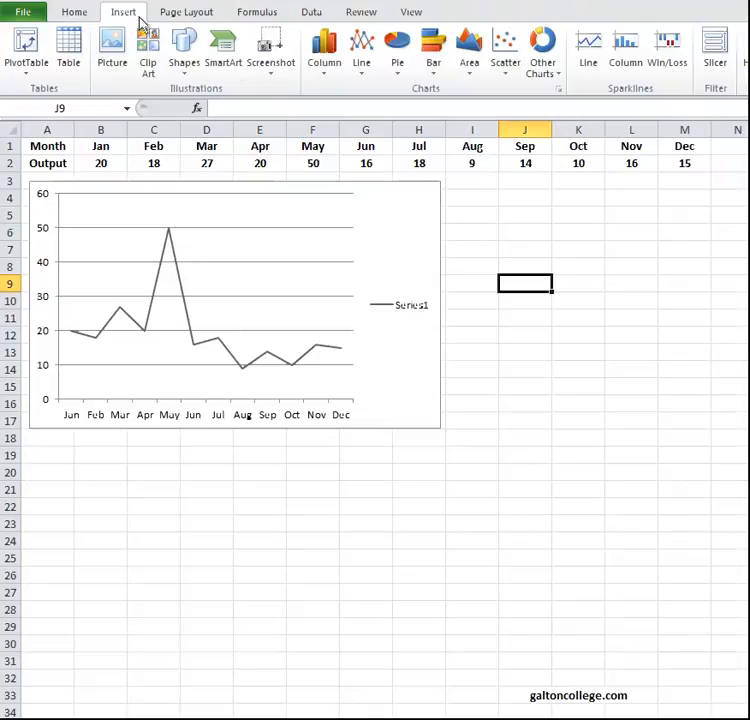
{"action": "left_click", "coordinate": [436, 62]}
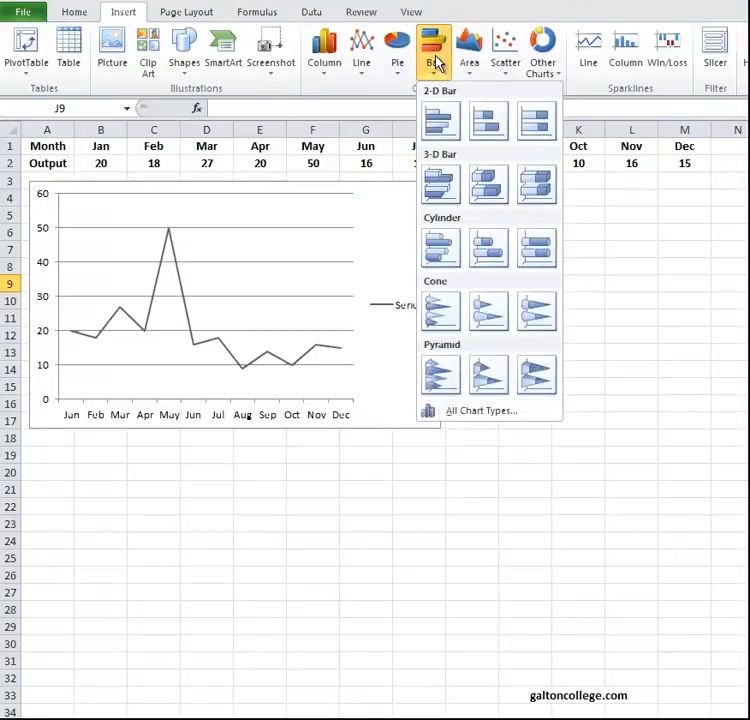
{"action": "left_click", "coordinate": [469, 60]}
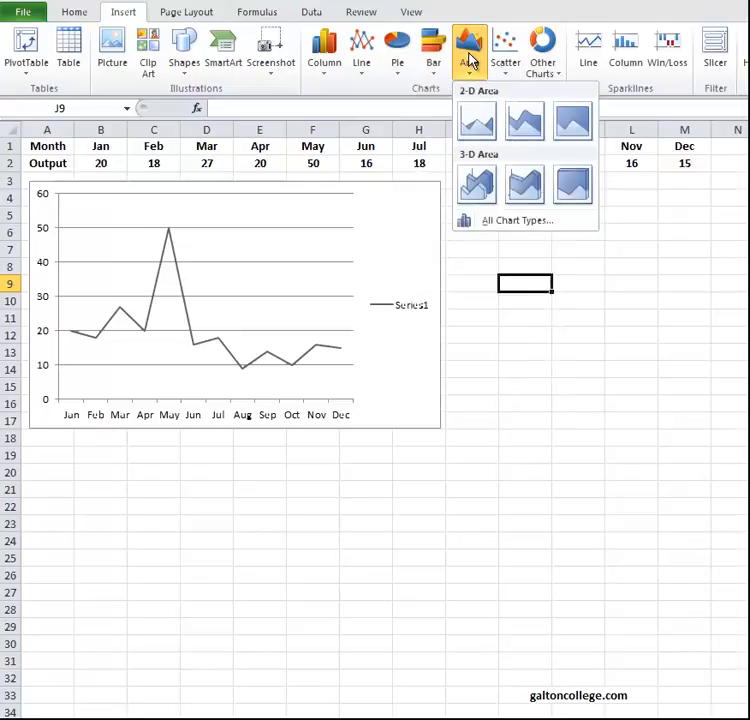
{"action": "left_click", "coordinate": [524, 124]}
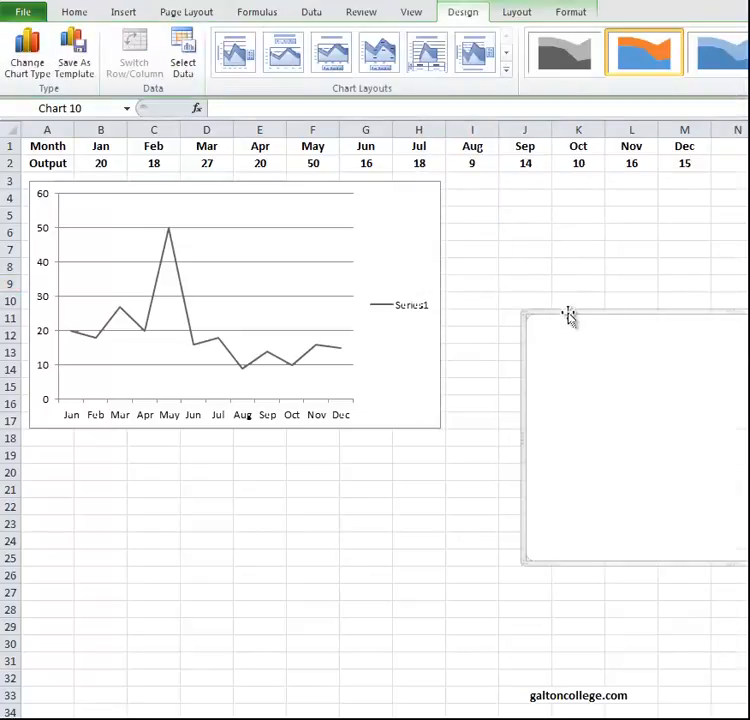
{"action": "key", "text": "Delete"}
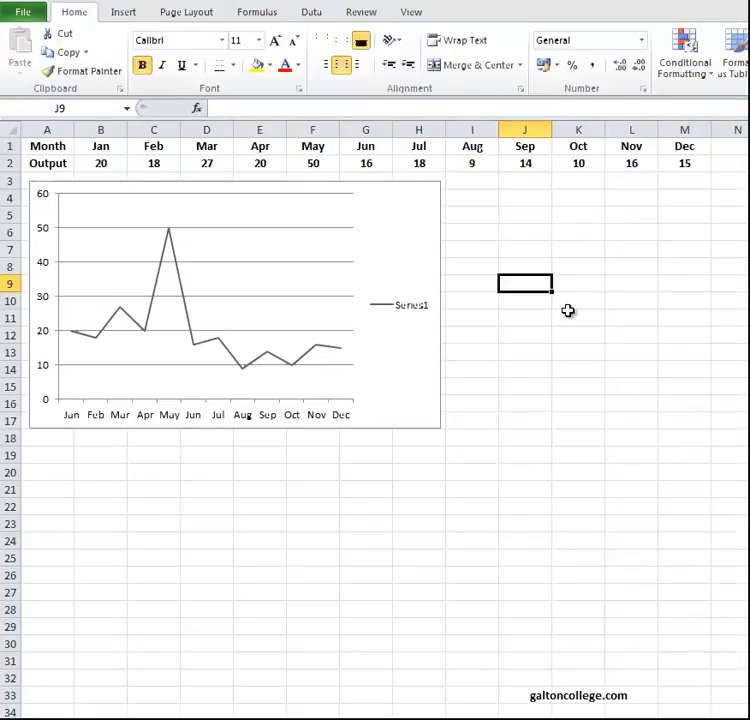
Try an exploded doughnut chart without selecting the data, and delete the chart.
{"action": "left_click", "coordinate": [124, 17]}
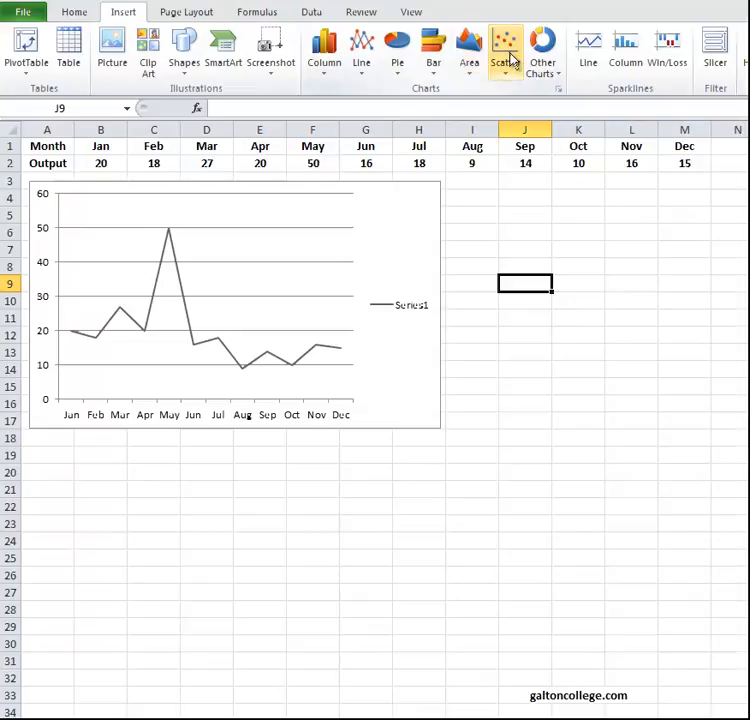
{"action": "left_click", "coordinate": [544, 60]}
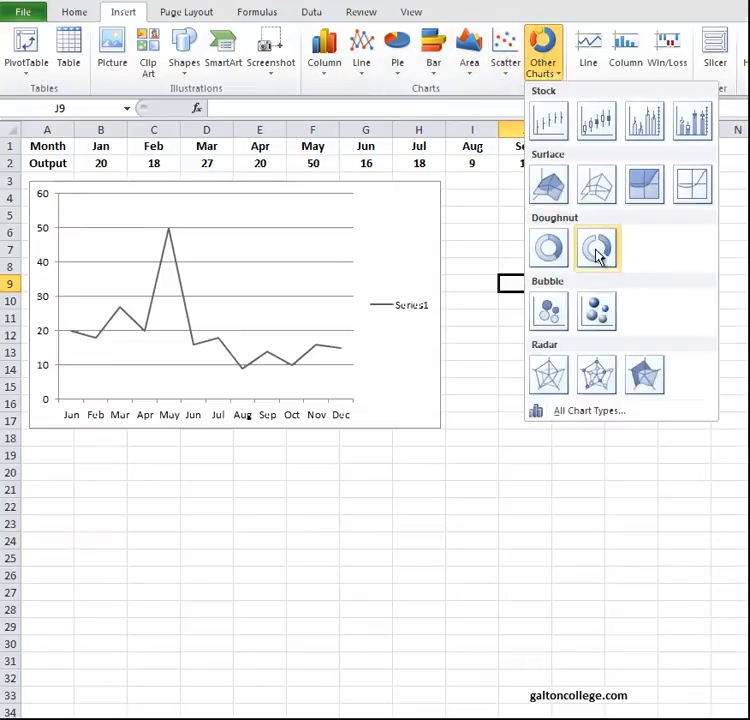
{"action": "left_click", "coordinate": [597, 255]}
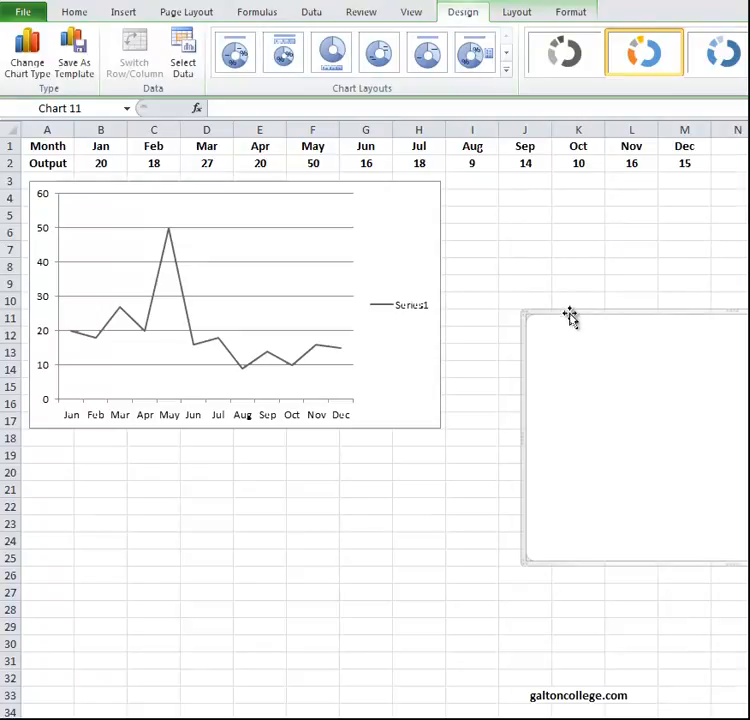
{"action": "key", "text": "Delete"}
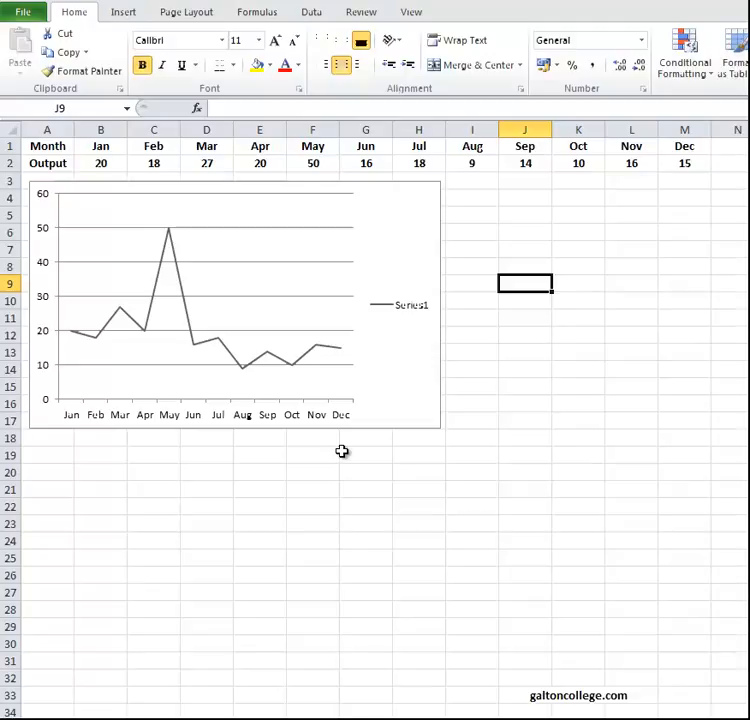
Select the line chart and view its Copy command, dismissing the options without choosing one.
{"action": "left_click", "coordinate": [381, 377]}
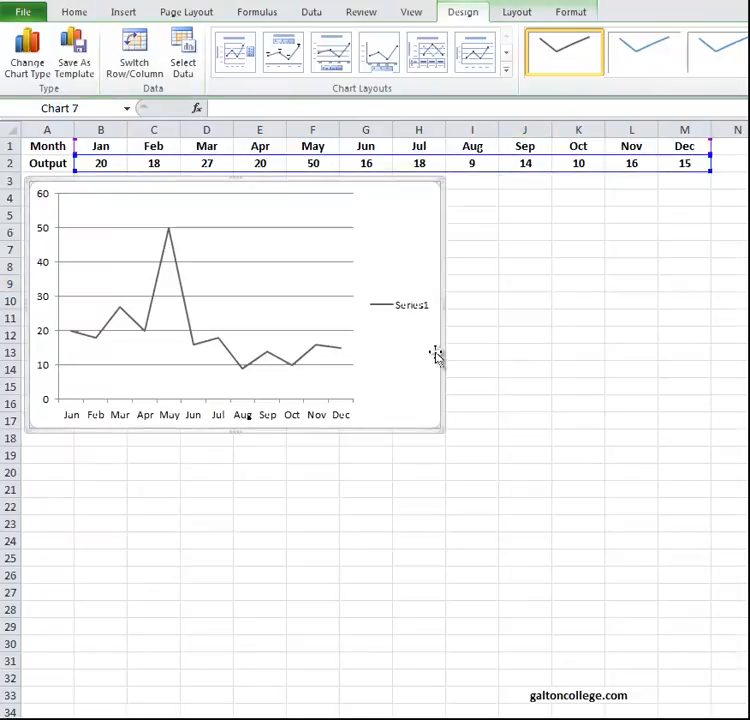
{"action": "right_click", "coordinate": [441, 351]}
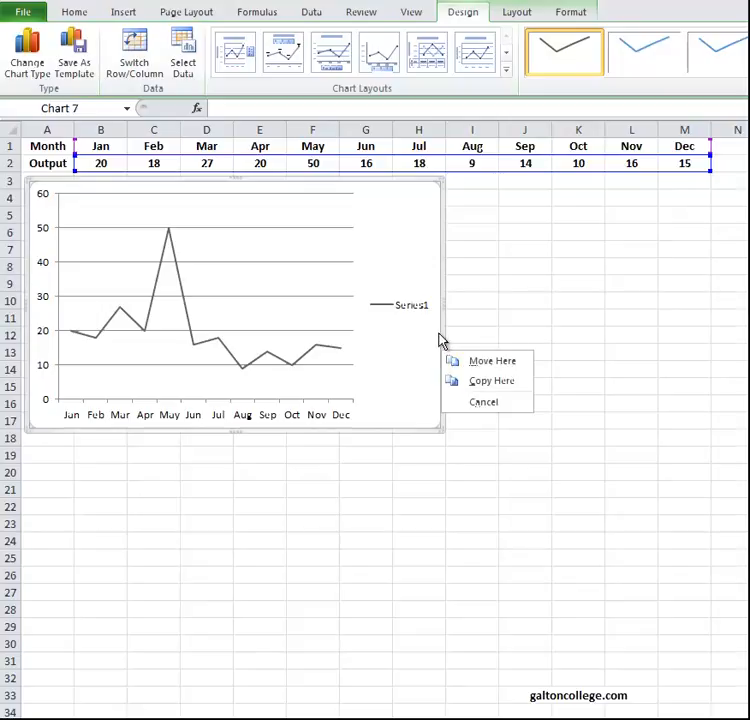
{"action": "right_click", "coordinate": [441, 334]}
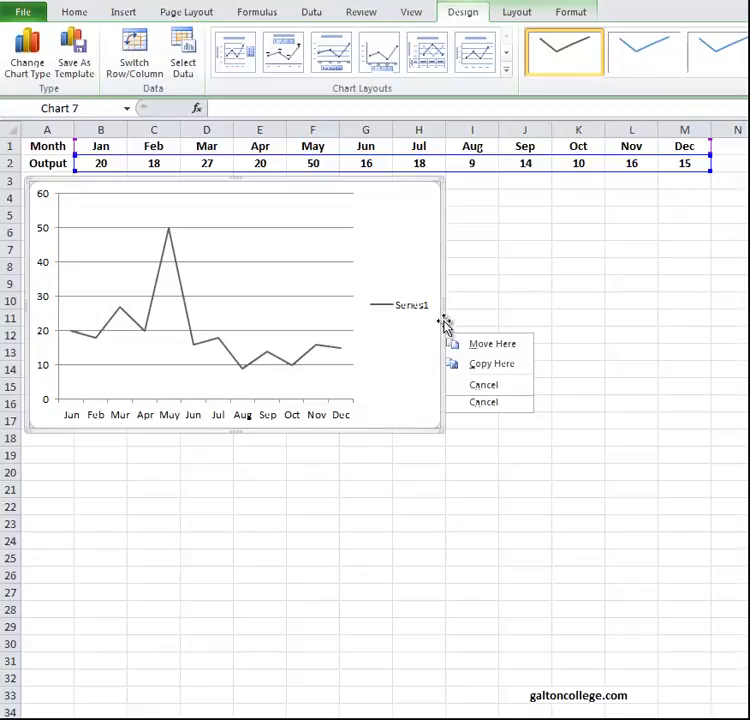
{"action": "right_click", "coordinate": [446, 329]}
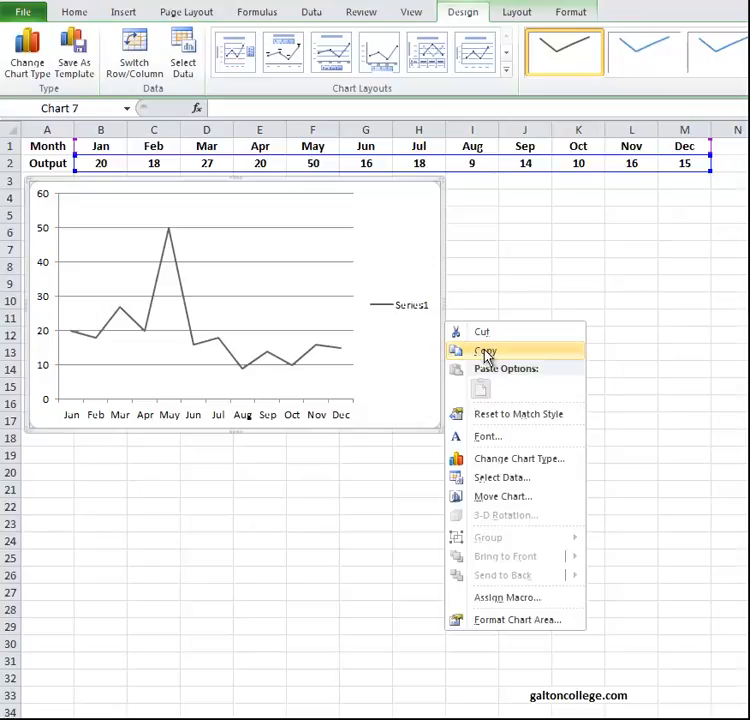
{"action": "left_click", "coordinate": [368, 486]}
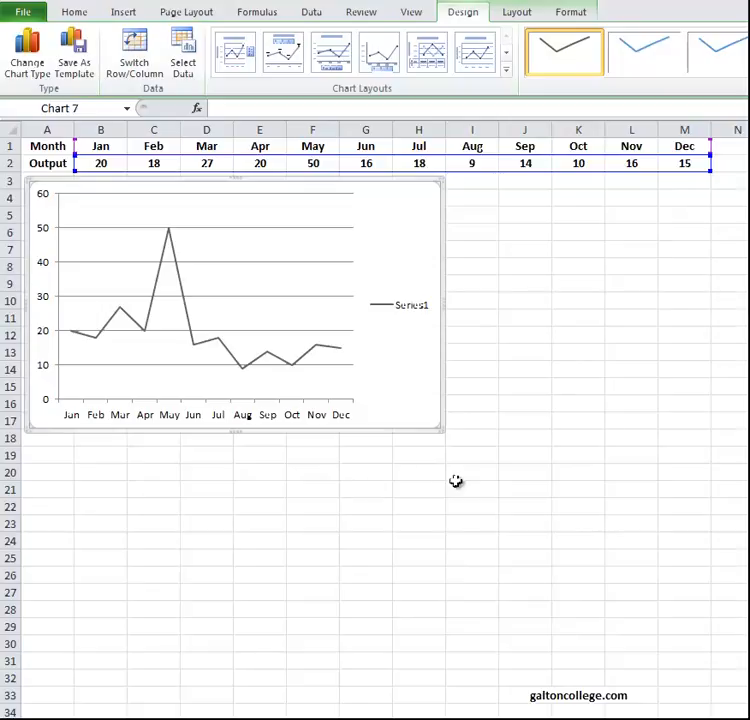